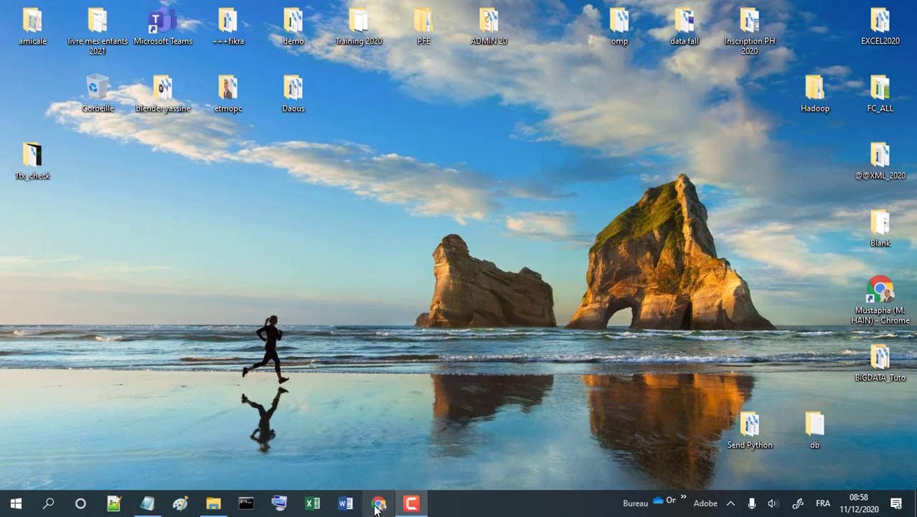
# Step: Switch to Chrome, search Google for "oracle database download" and open Oracle's Database Software Downloads result
pyautogui.click(380, 503)
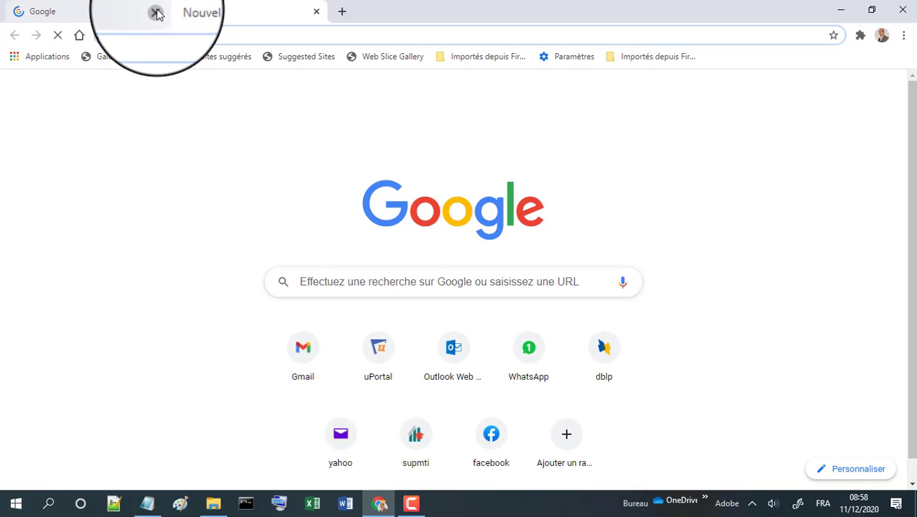
pyautogui.click(350, 283)
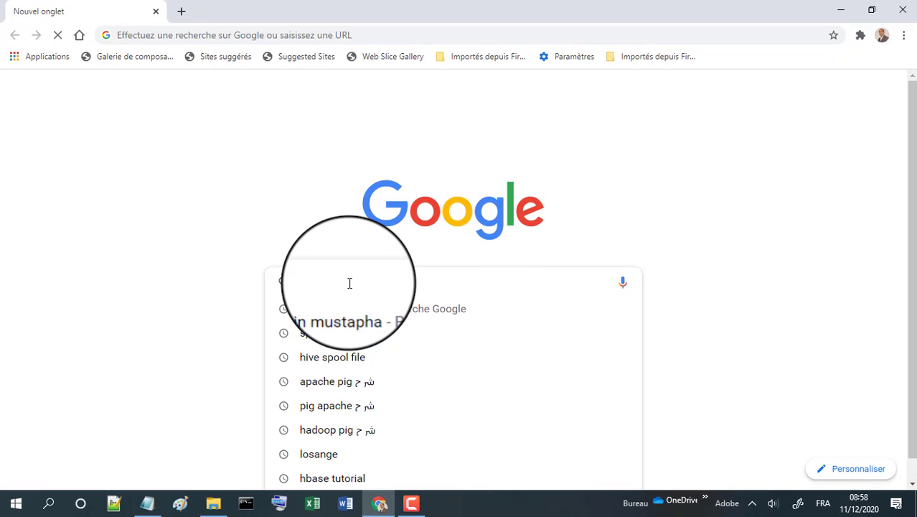
pyautogui.write('oracle database download')
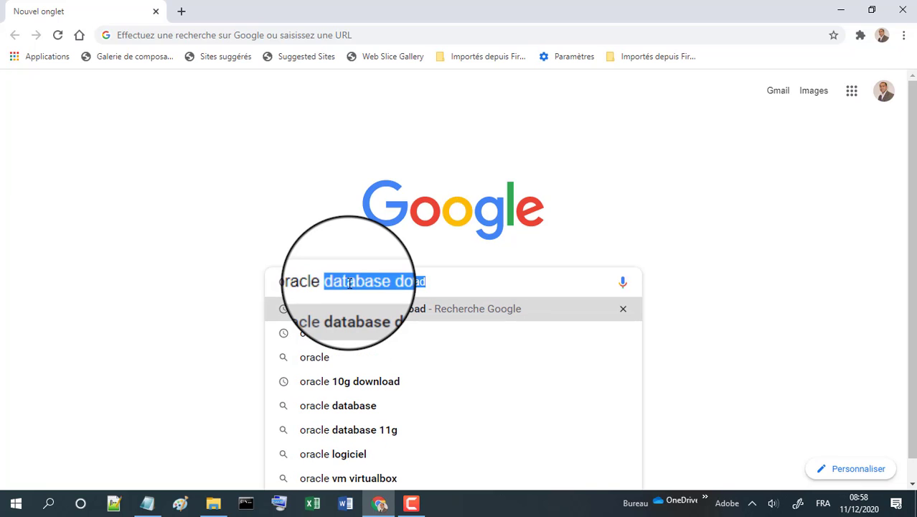
pyautogui.click(354, 309)
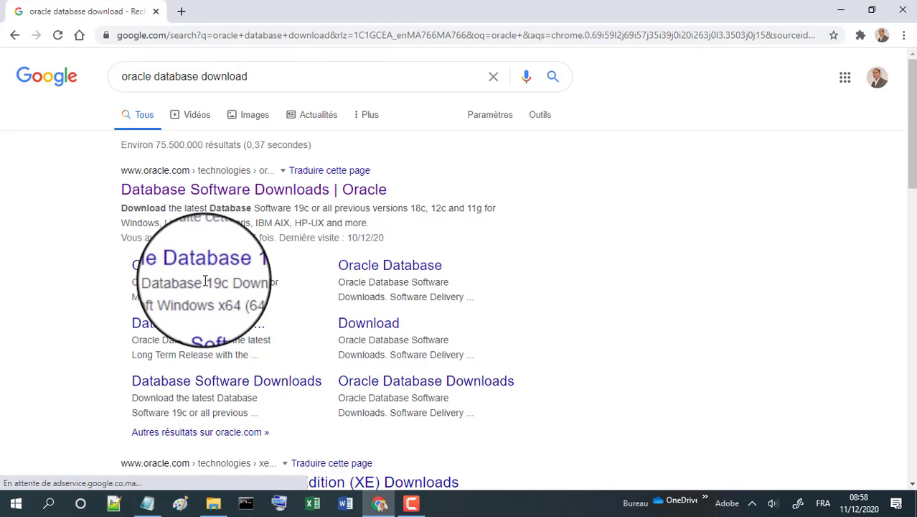
pyautogui.click(271, 192)
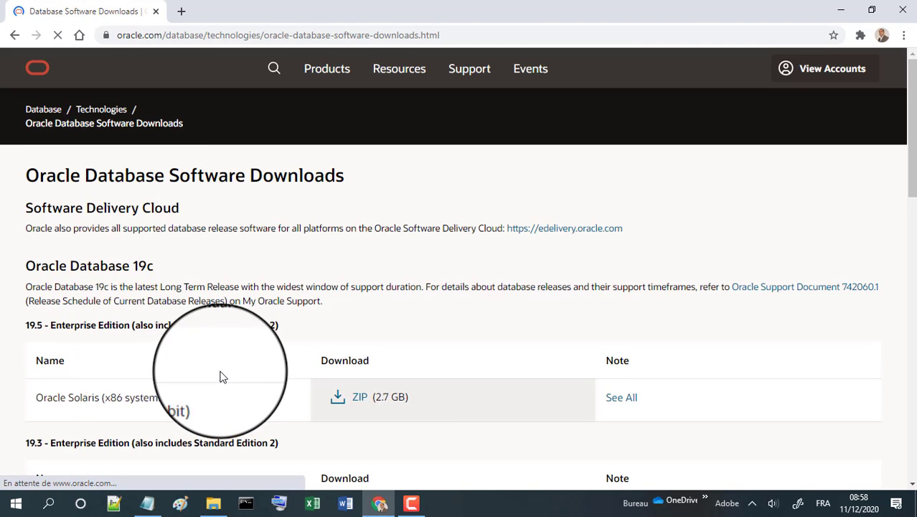
# Step: Review the offered database downloads, including 19c for Solaris and Windows x64, 21c, and the Previous Database Release Software section
pyautogui.moveTo(161, 270); pyautogui.dragTo(29, 267)
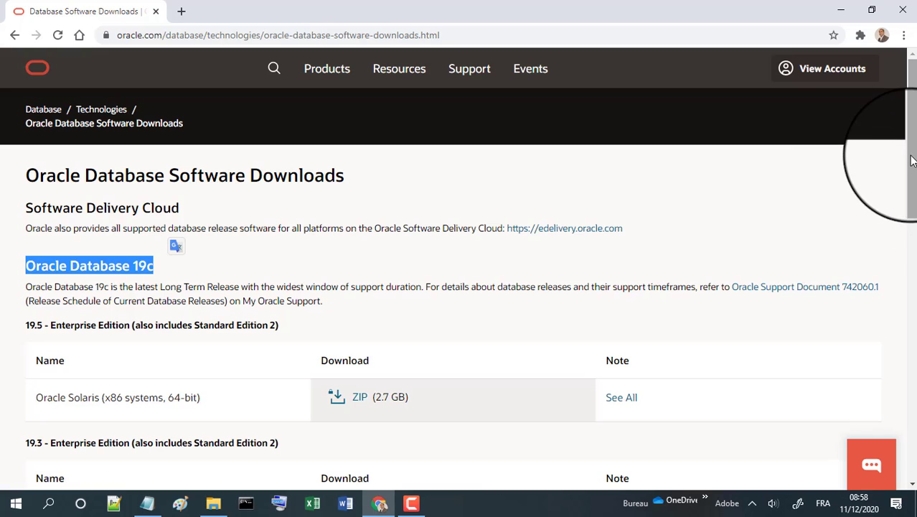
pyautogui.moveTo(909, 158); pyautogui.dragTo(913, 223)
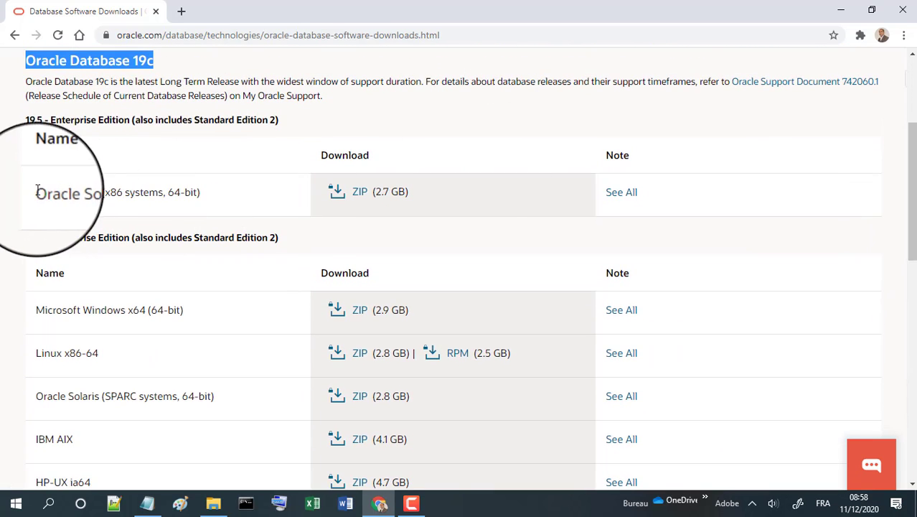
pyautogui.moveTo(37, 192); pyautogui.dragTo(213, 194)
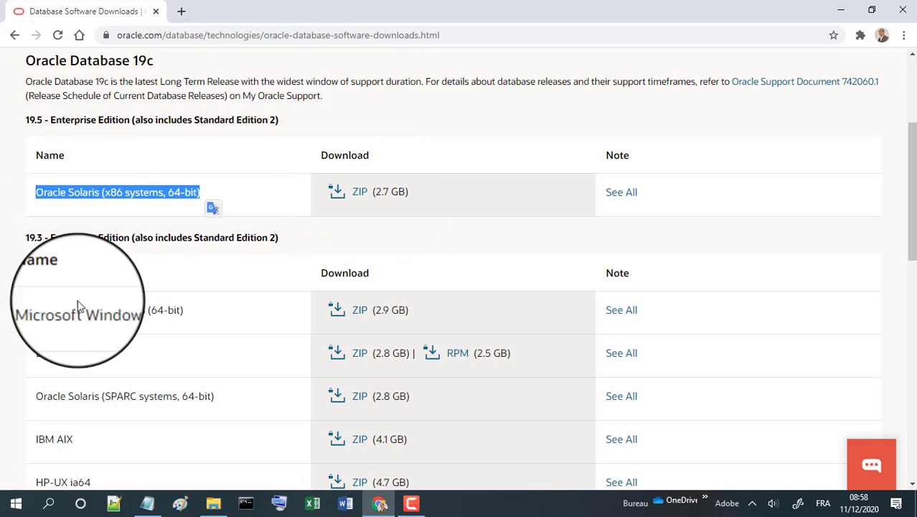
pyautogui.moveTo(37, 313); pyautogui.dragTo(199, 320)
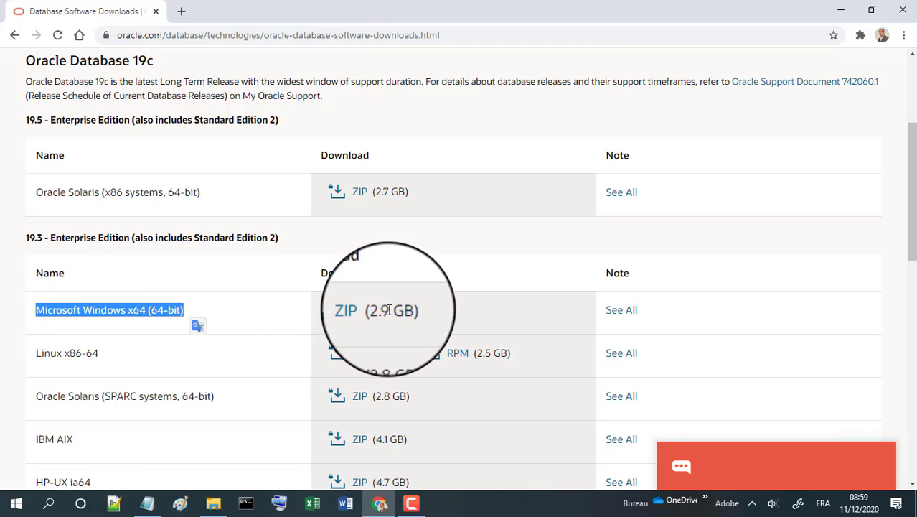
pyautogui.moveTo(913, 205); pyautogui.dragTo(913, 331)
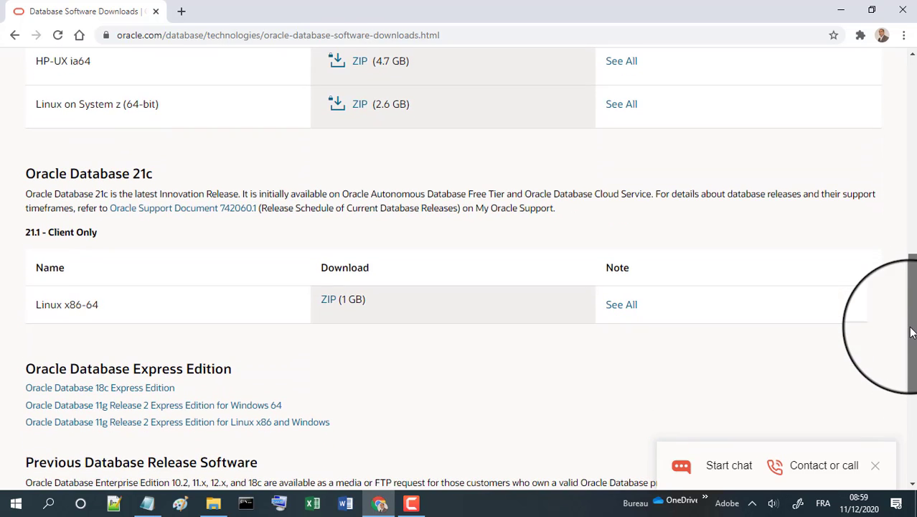
pyautogui.moveTo(152, 173); pyautogui.dragTo(69, 173)
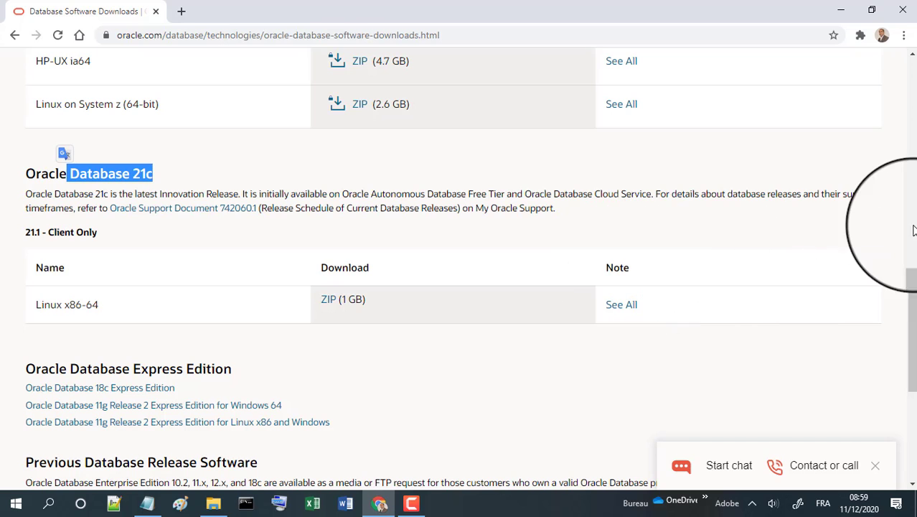
pyautogui.moveTo(913, 267); pyautogui.dragTo(912, 316)
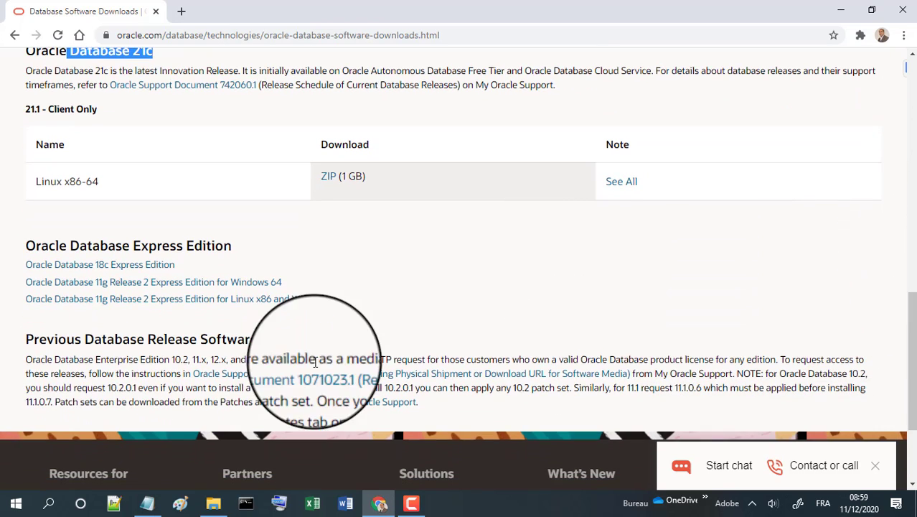
pyautogui.moveTo(25, 339); pyautogui.dragTo(263, 345)
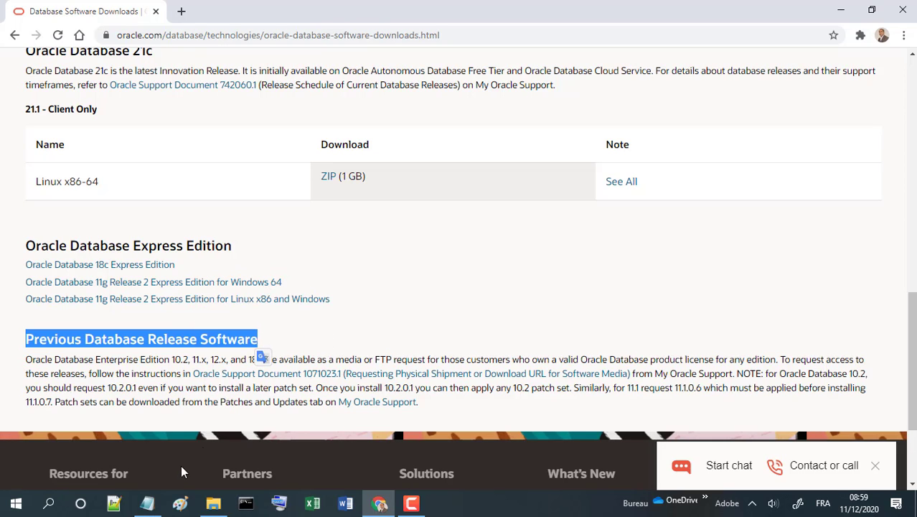
# Step: Switch to Notepad and copy the full MediaFire link to the Oracle Database 10G Enterprise edition 32 bit zip
pyautogui.click(147, 504)
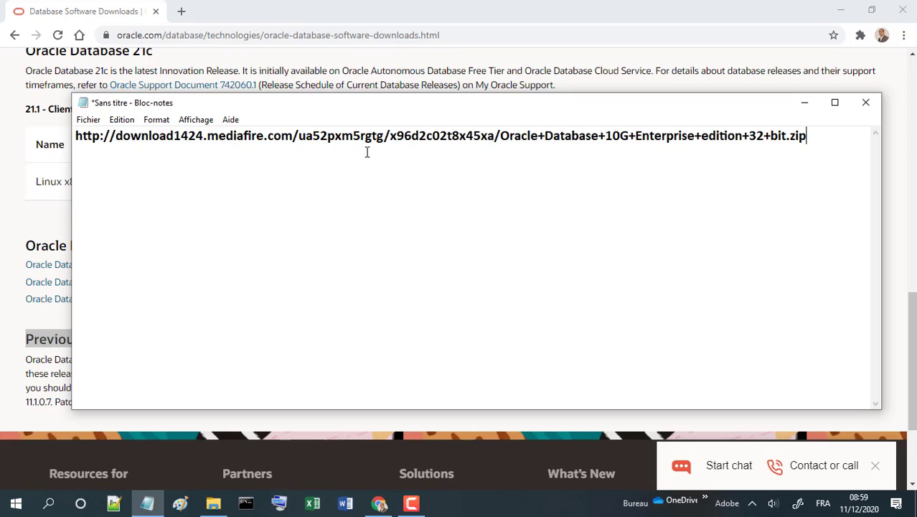
pyautogui.doubleClick(359, 136)
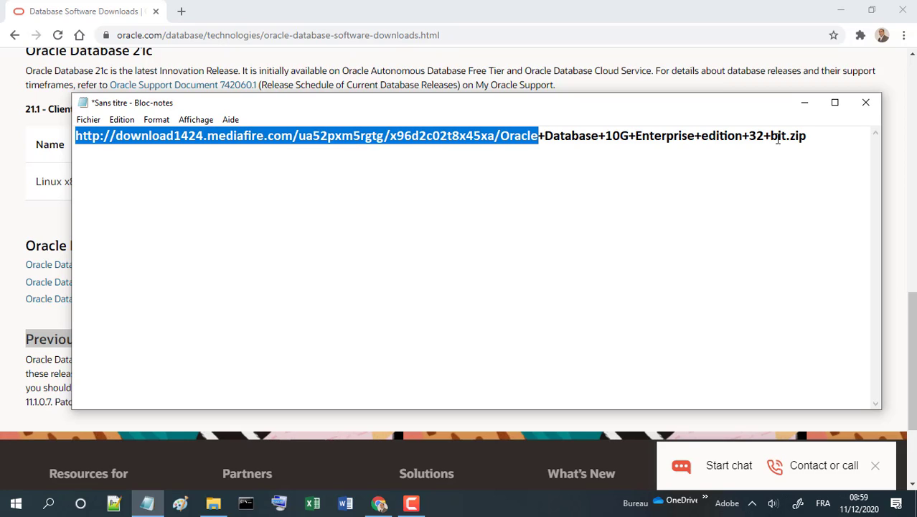
pyautogui.moveTo(806, 137); pyautogui.dragTo(57, 129)
pyautogui.hotkey('ctrl', 'c')
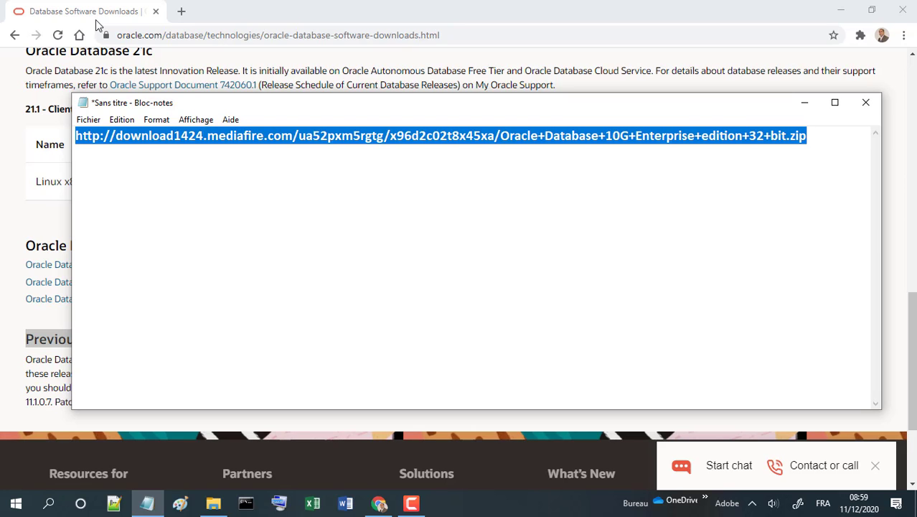
# Step: Load the copied MediaFire link in a new Chrome tab and dismiss the cookie notice to reach the zip's download page
pyautogui.click(183, 11)
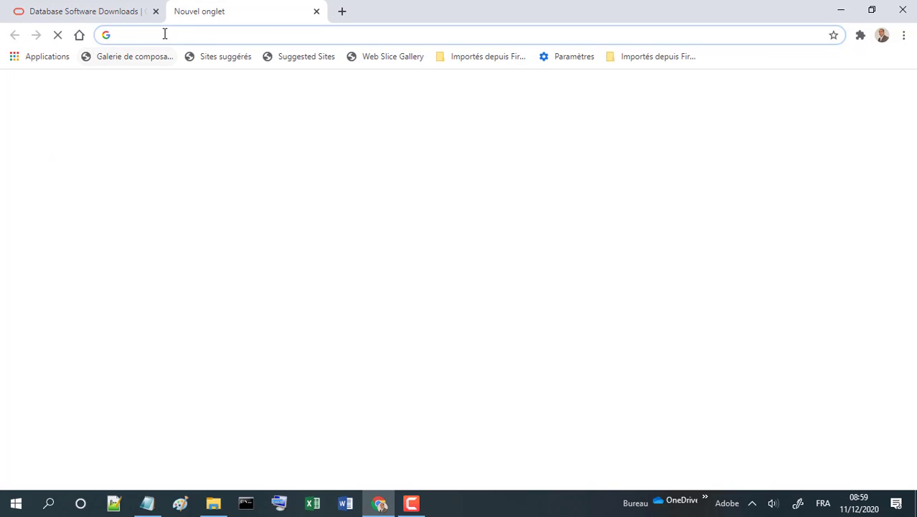
pyautogui.hotkey('ctrl', 'v')
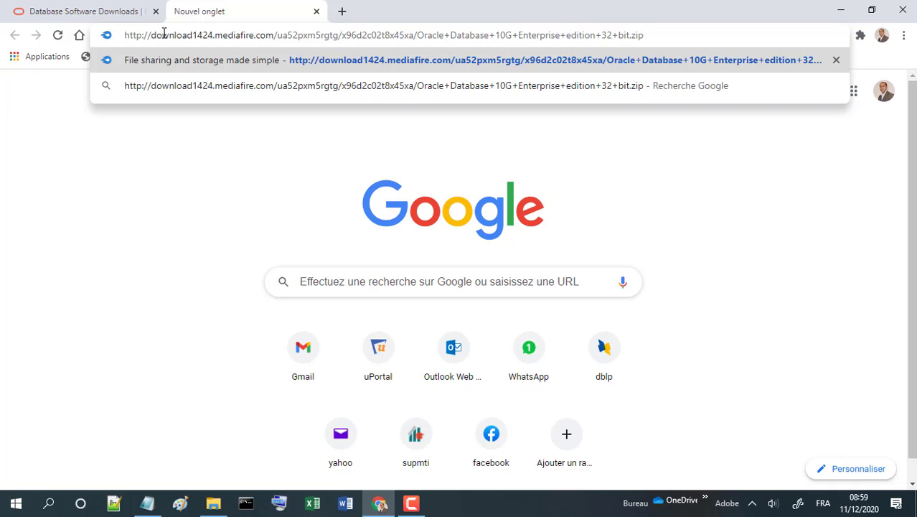
pyautogui.press('Return')
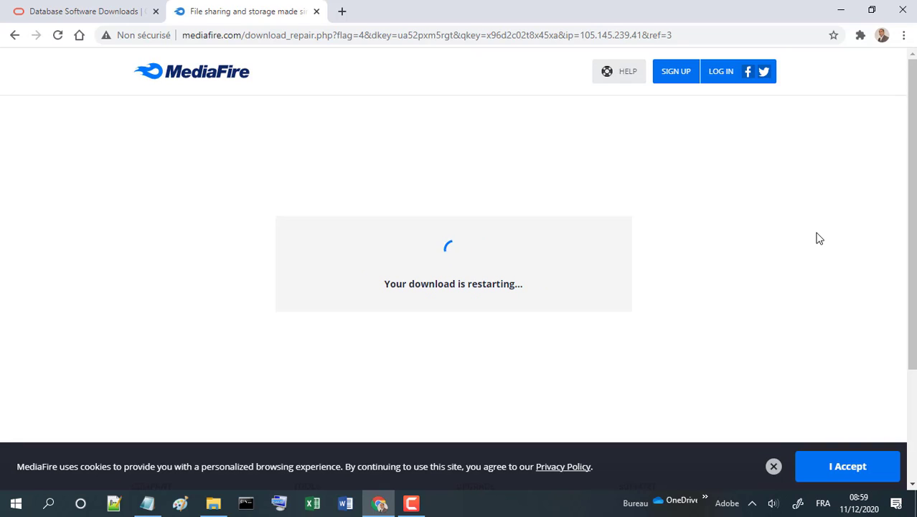
pyautogui.click(774, 468)
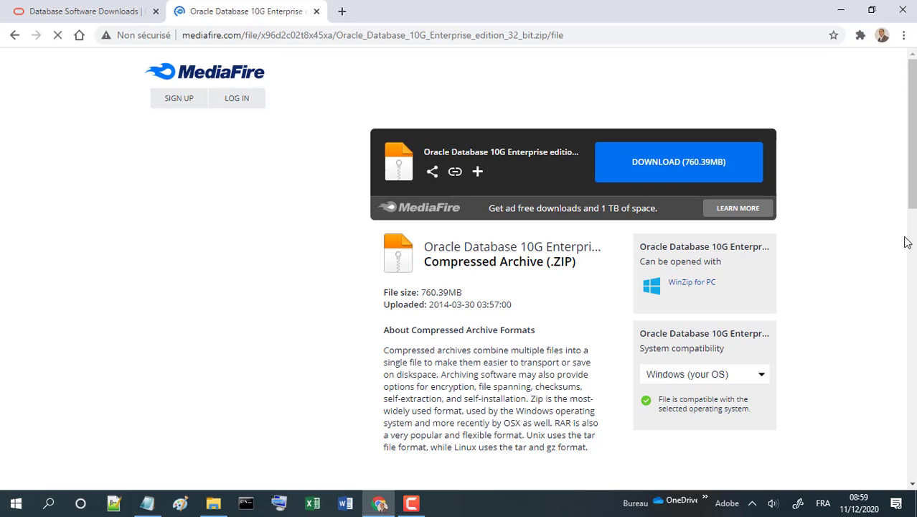
pyautogui.moveTo(913, 175); pyautogui.dragTo(912, 186)
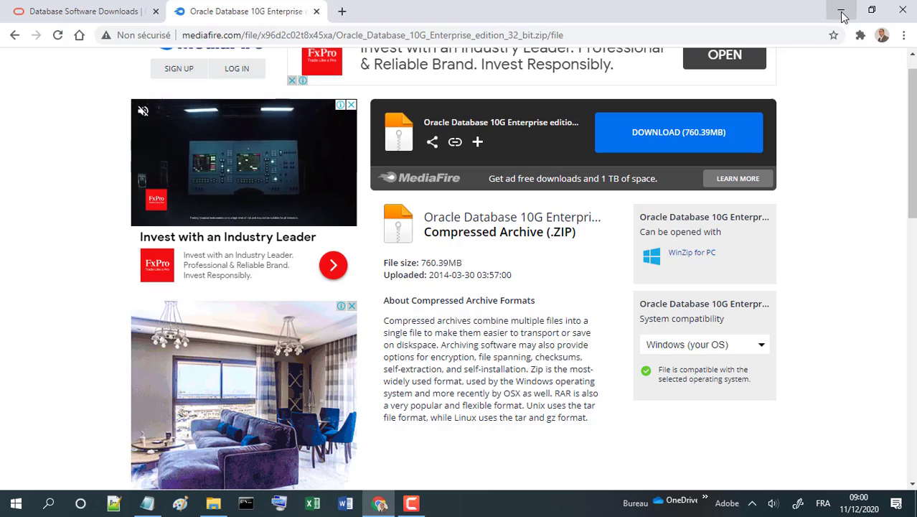
# Step: Minimize the Chrome and Notepad windows and move the db folder to the open desktop area above the runner
pyautogui.click(842, 13)
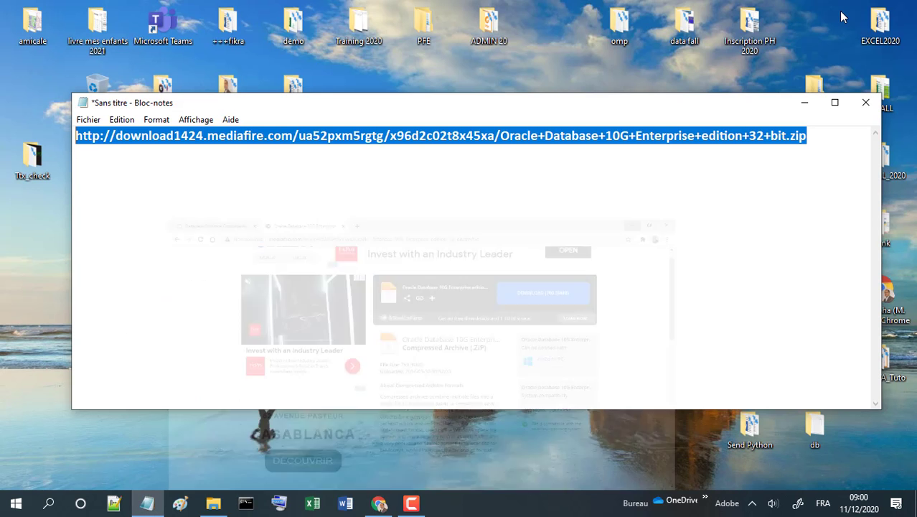
pyautogui.click(805, 103)
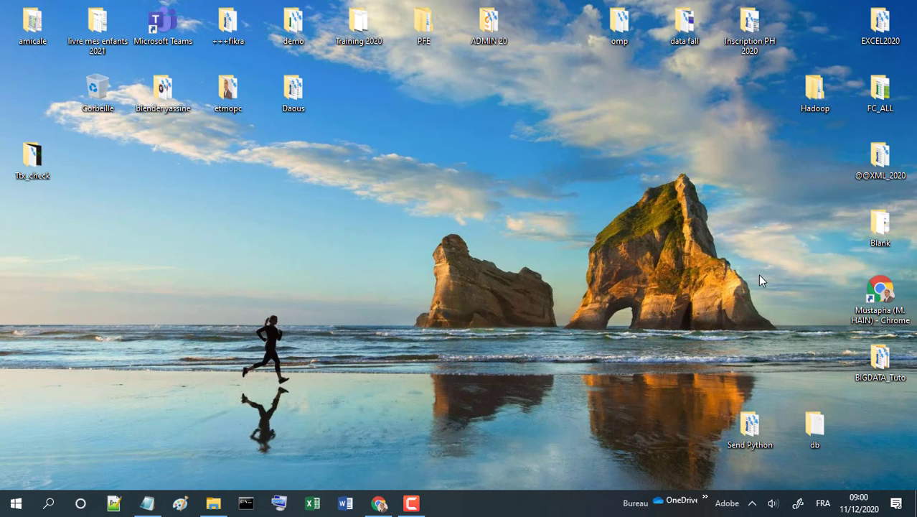
pyautogui.moveTo(814, 423); pyautogui.dragTo(746, 289)
pyautogui.moveTo(318, 246); pyautogui.dragTo(299, 229)
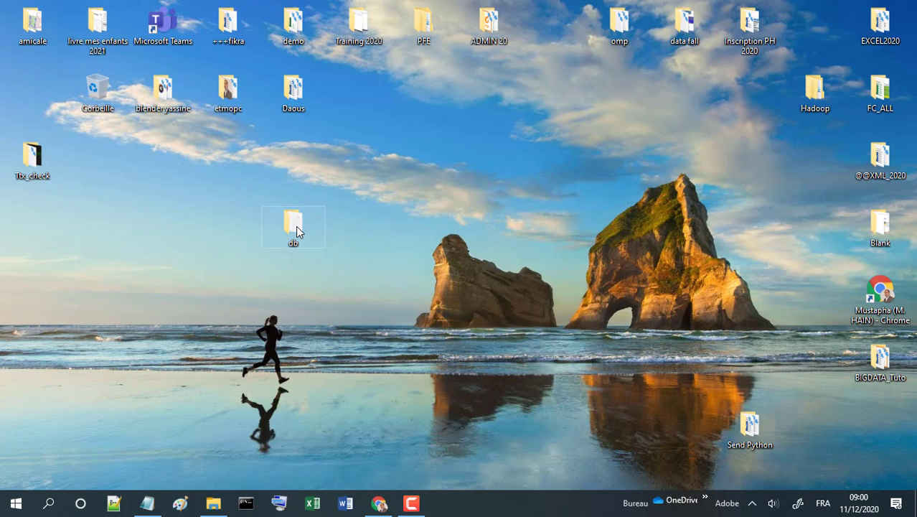
# Step: Open the Disk1 subfolder of the db folder and look over the Oracle installation files, including the setup application
pyautogui.doubleClick(296, 226)
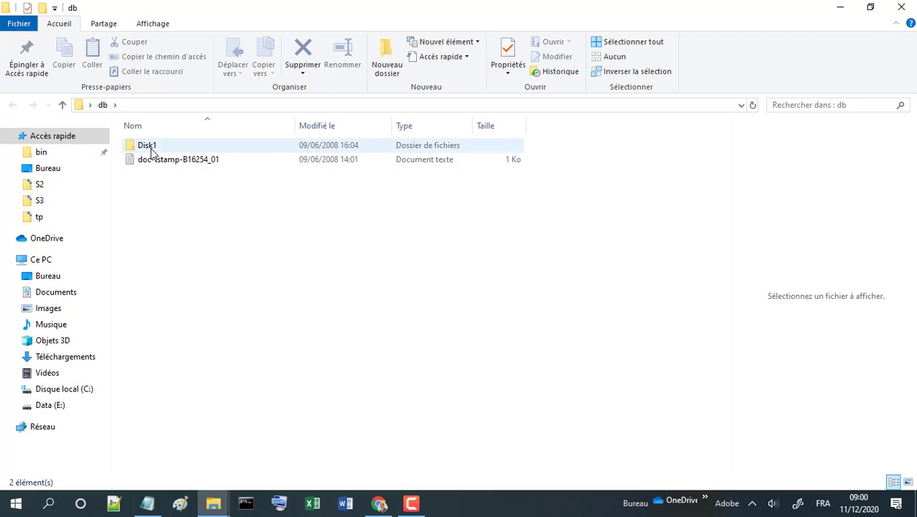
pyautogui.click(150, 147)
pyautogui.doubleClick(149, 146)
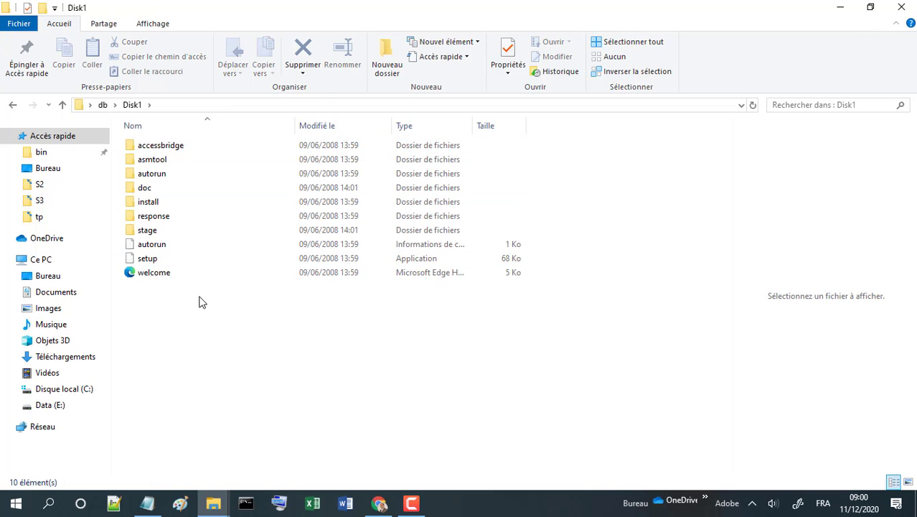
pyautogui.moveTo(199, 296); pyautogui.dragTo(109, 134)
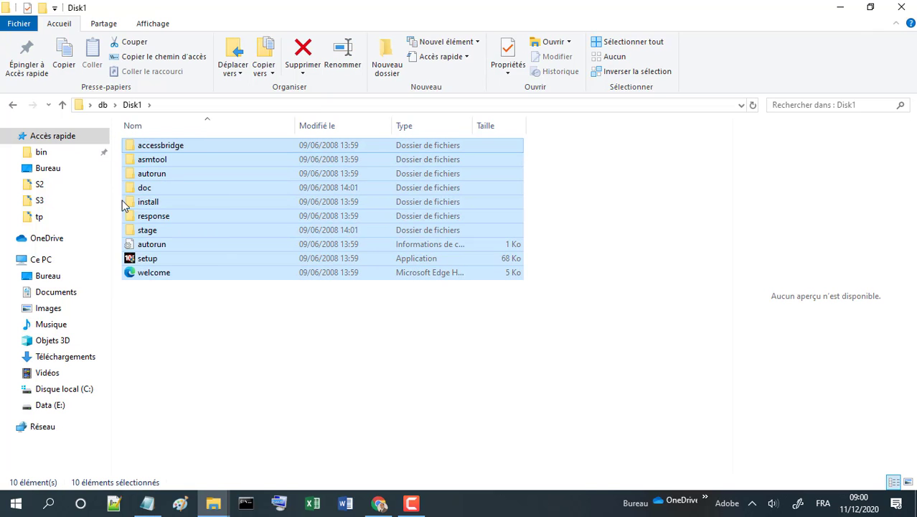
pyautogui.click(185, 332)
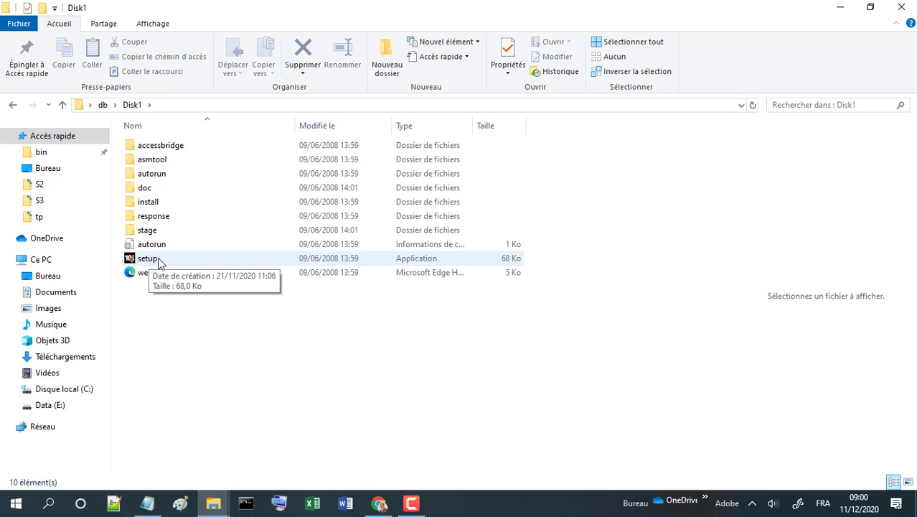
# Step: Check the computer's processor and memory performance in Task Manager, and close it
pyautogui.rightClick(454, 507)
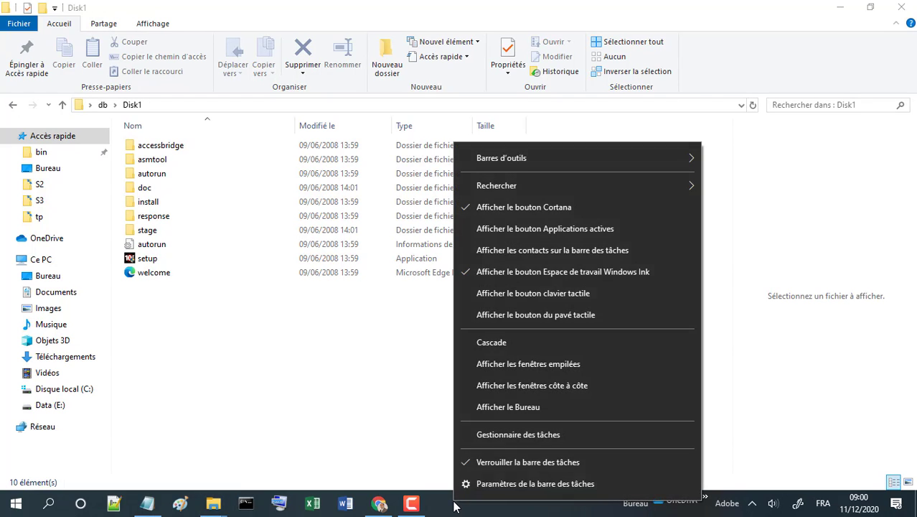
pyautogui.click(508, 435)
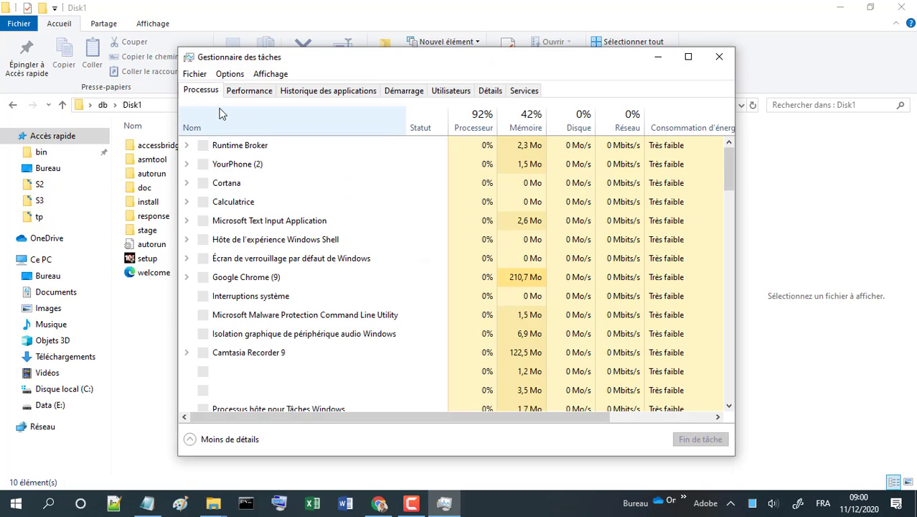
pyautogui.click(243, 92)
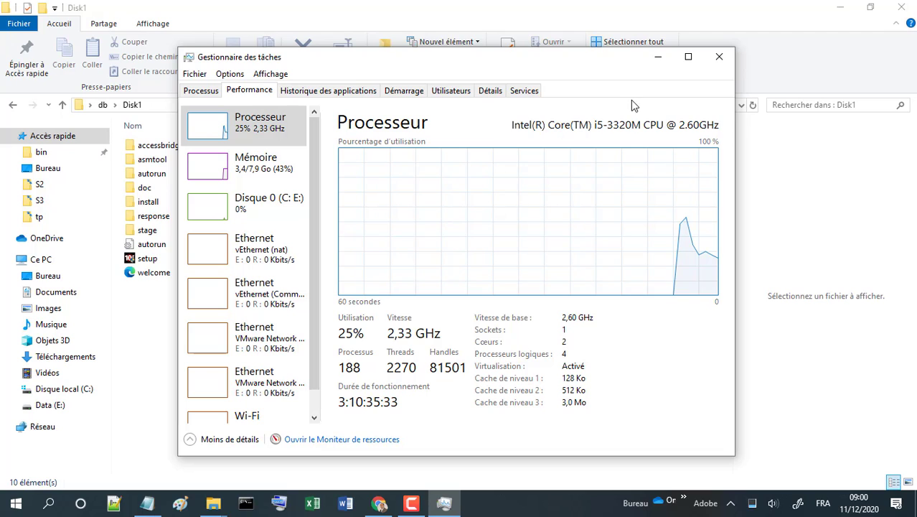
pyautogui.click(719, 60)
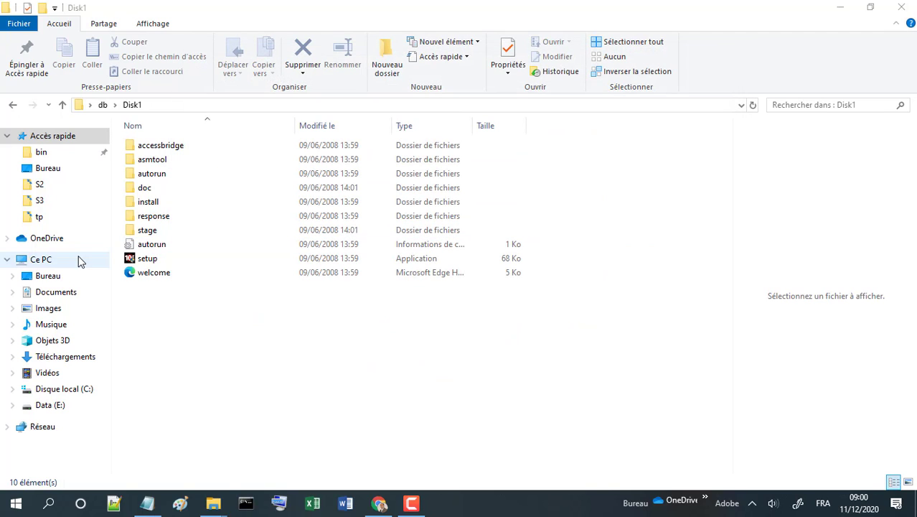
# Step: Check the free space on the C: and E: drives under Ce PC, and minimize the File Explorer window
pyautogui.click(60, 262)
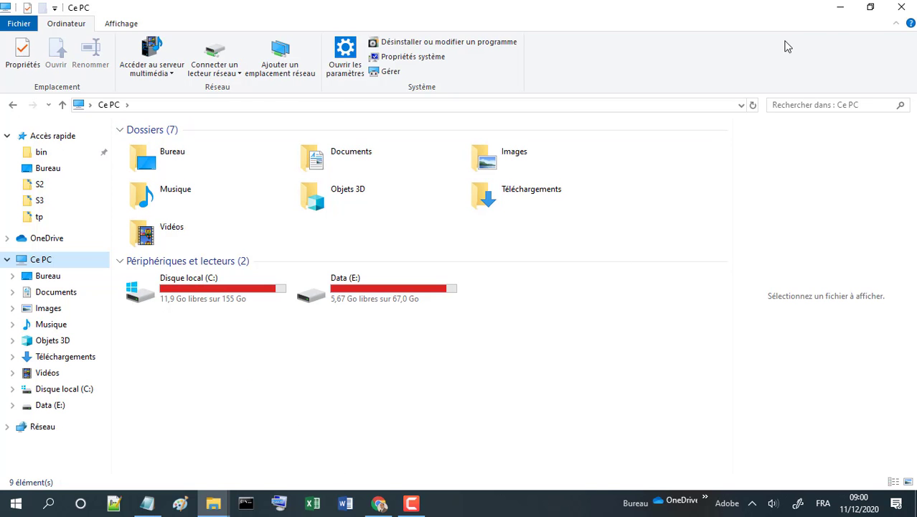
pyautogui.click(840, 9)
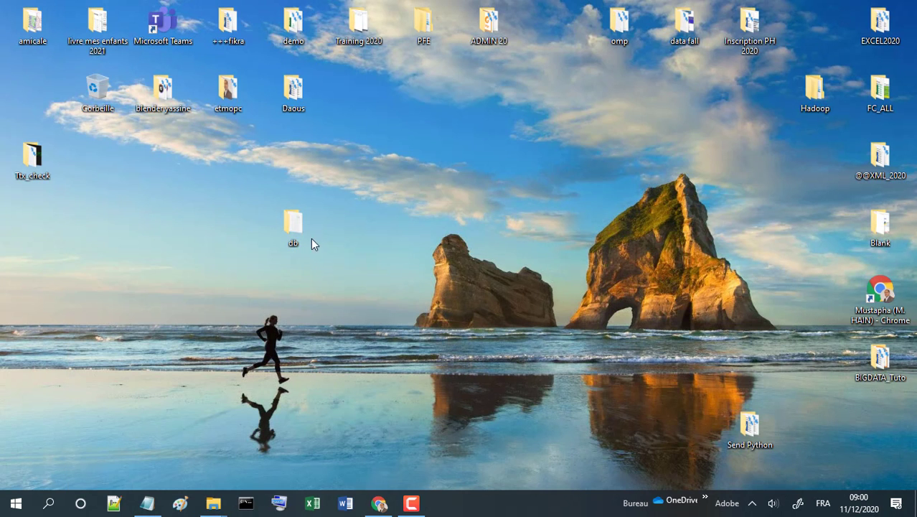
pyautogui.moveTo(211, 499)
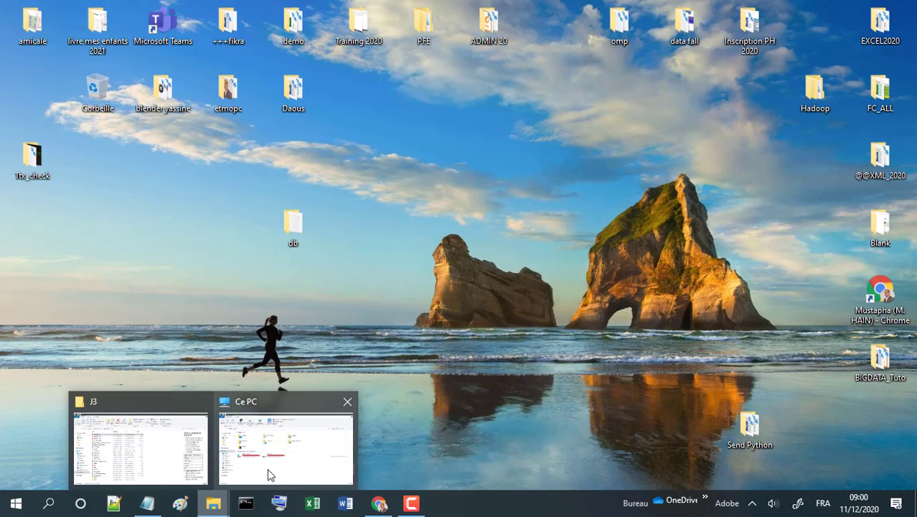
# Step: Close the J3 folder window and open the Disk1 subfolder of the desktop db folder
pyautogui.click(181, 465)
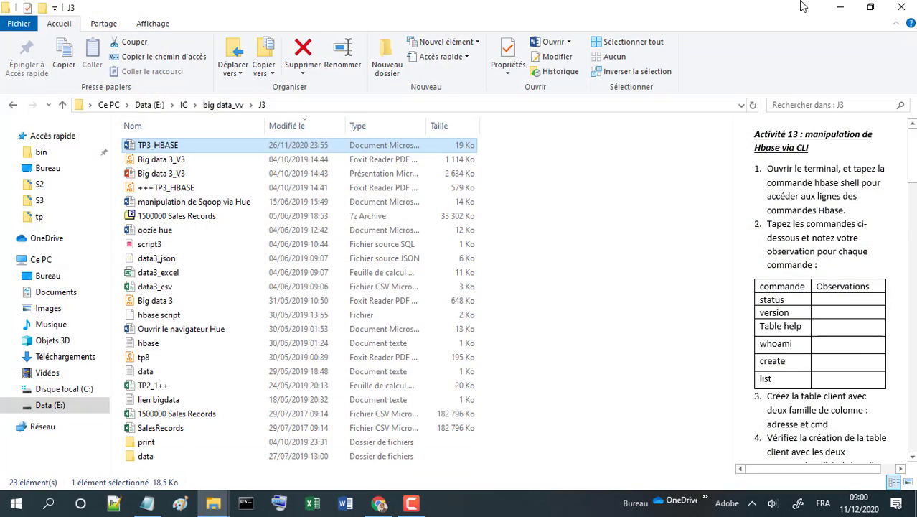
pyautogui.click(902, 6)
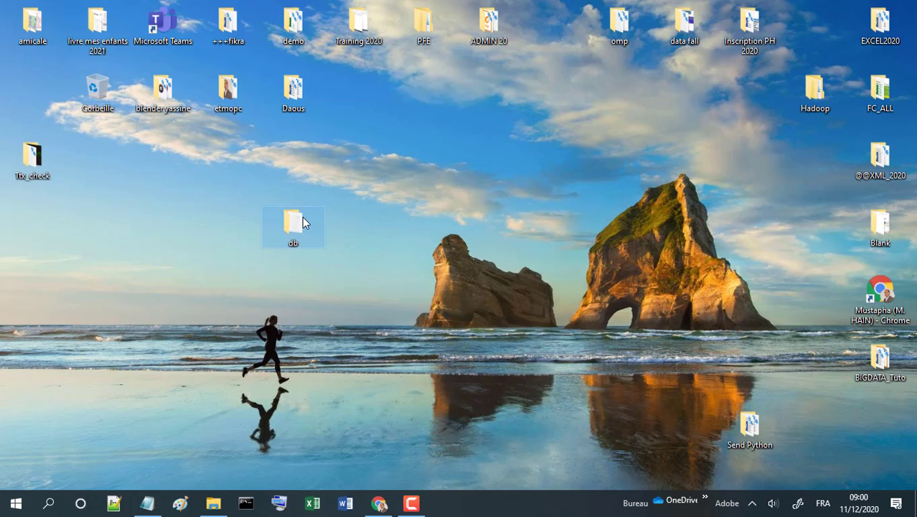
pyautogui.doubleClick(300, 216)
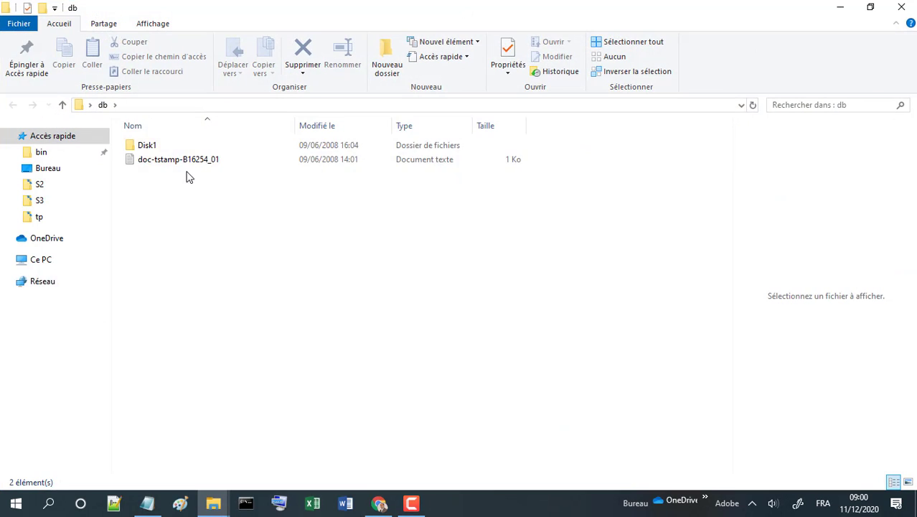
pyautogui.click(153, 149)
pyautogui.doubleClick(152, 149)
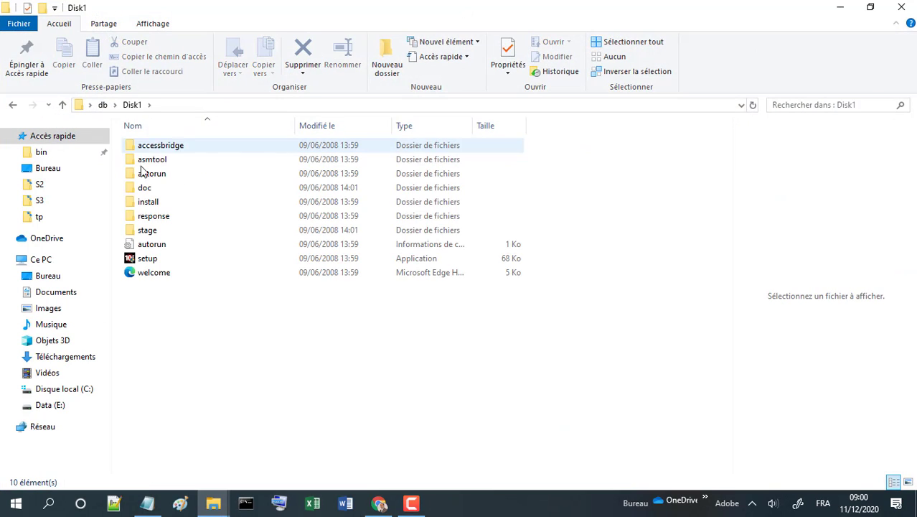
# Step: Run the compatibility troubleshooter on the Oracle setup application with the recommended settings and launch its test run
pyautogui.rightClick(150, 263)
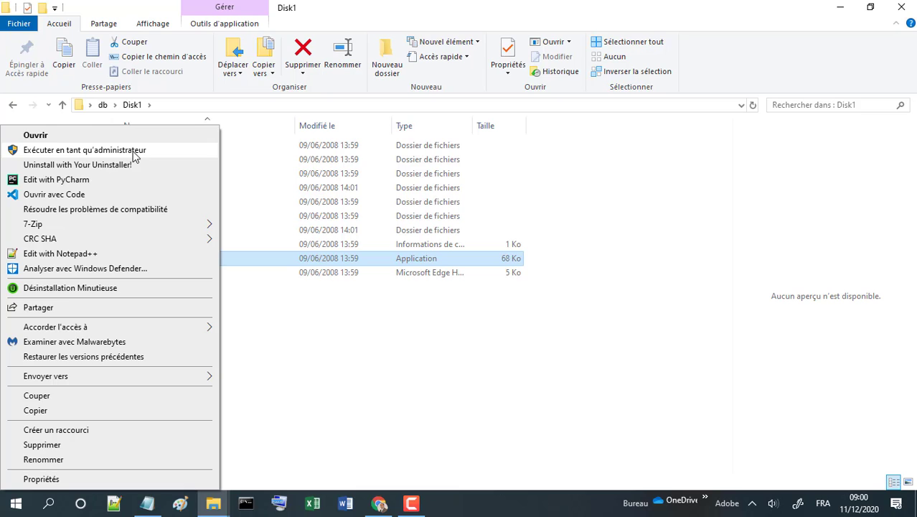
pyautogui.click(130, 210)
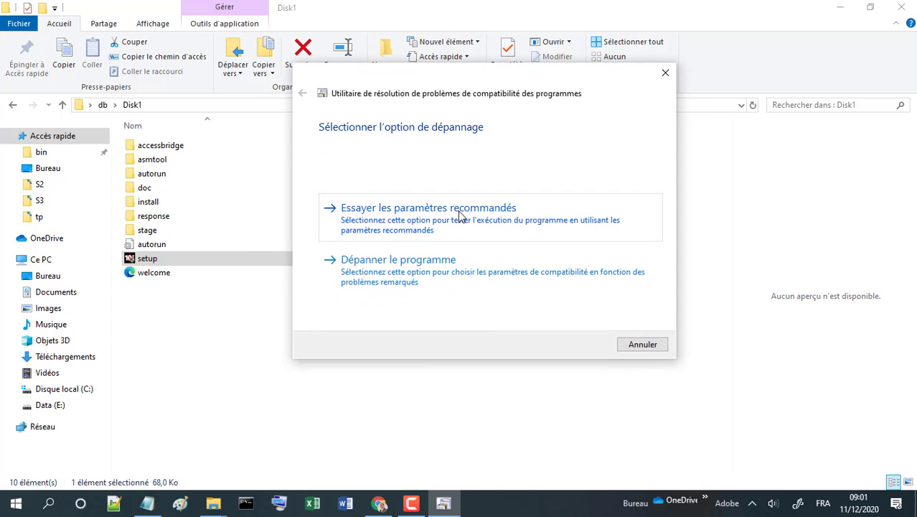
pyautogui.click(460, 215)
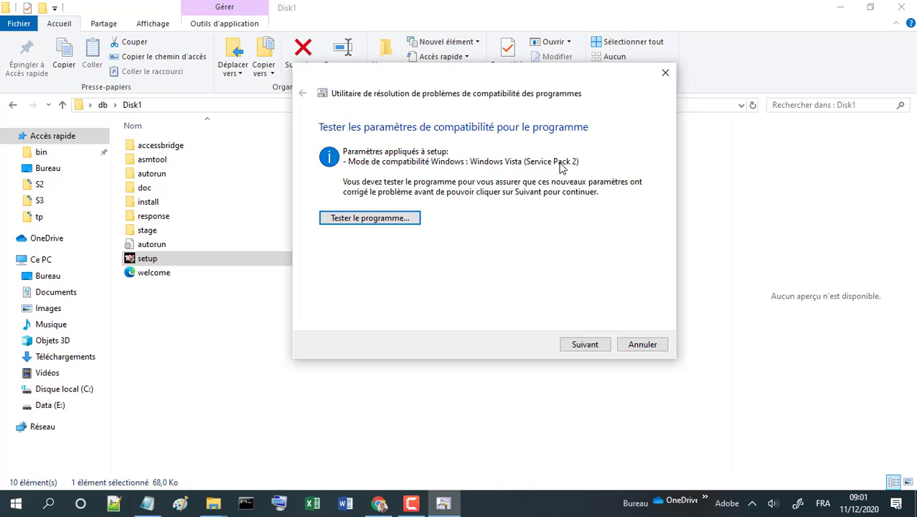
pyautogui.click(384, 224)
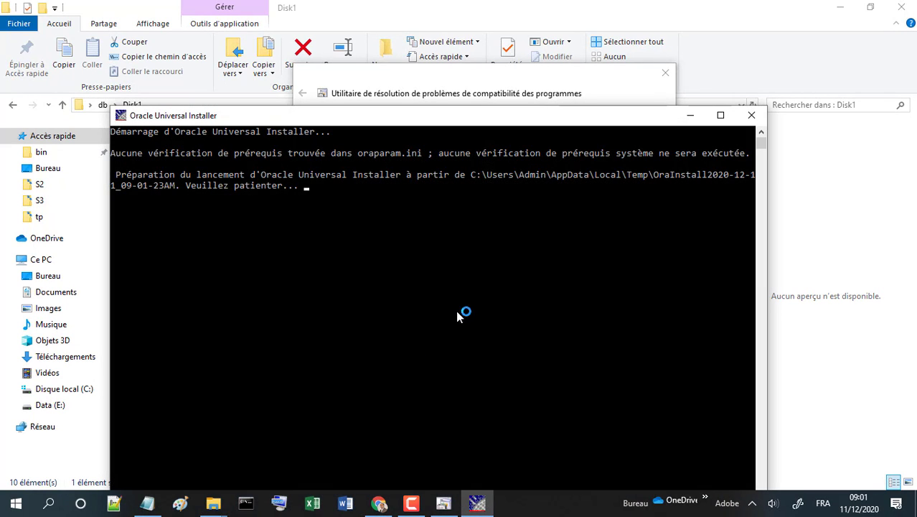
pyautogui.moveTo(474, 122); pyautogui.dragTo(475, 45)
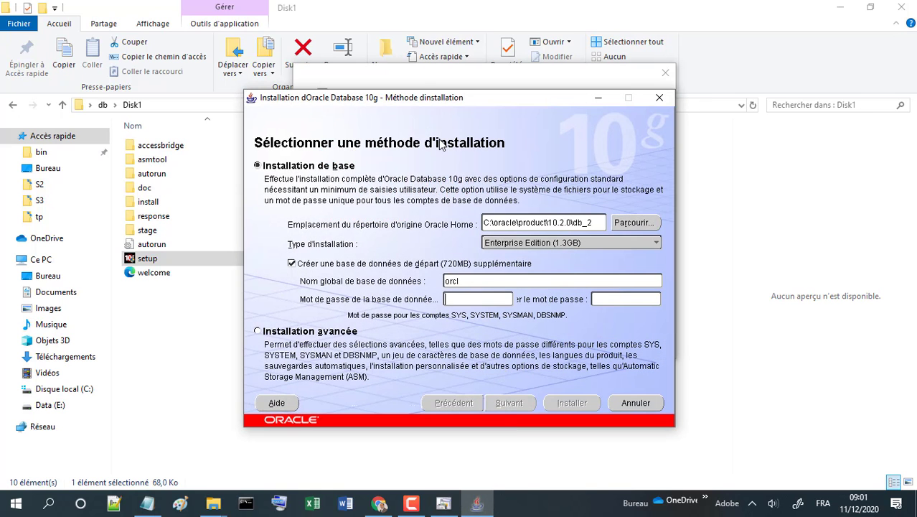
# Step: Choose Personal Edition (1.3GB) for the basic installation, disable creation of the starter database, and continue
pyautogui.moveTo(392, 103); pyautogui.dragTo(366, 66)
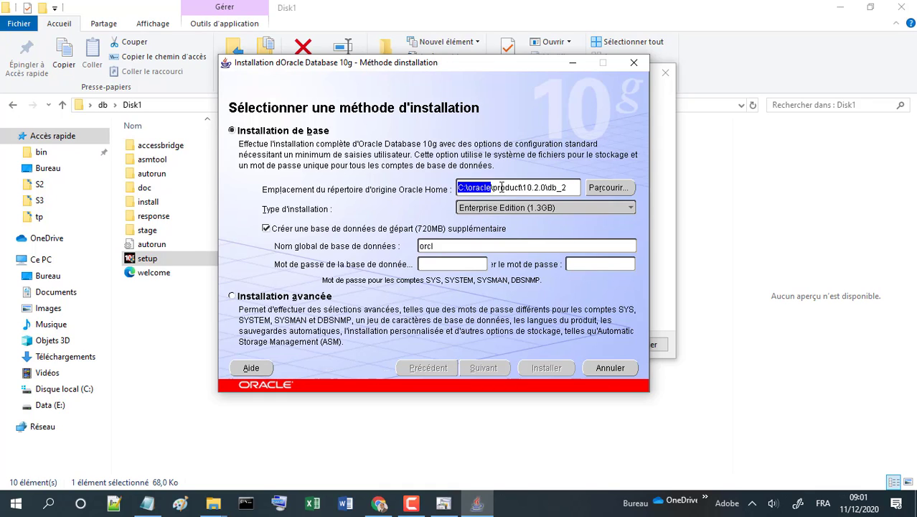
pyautogui.moveTo(501, 187); pyautogui.dragTo(552, 188)
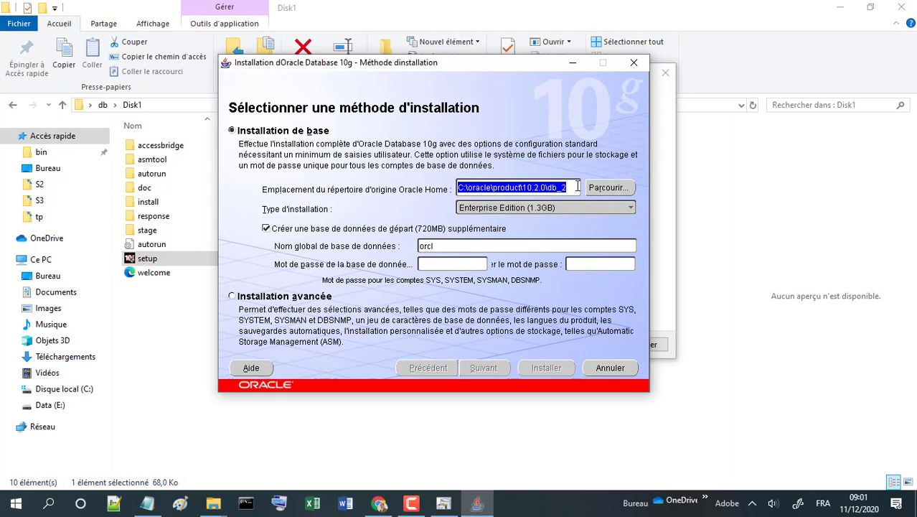
pyautogui.click(550, 208)
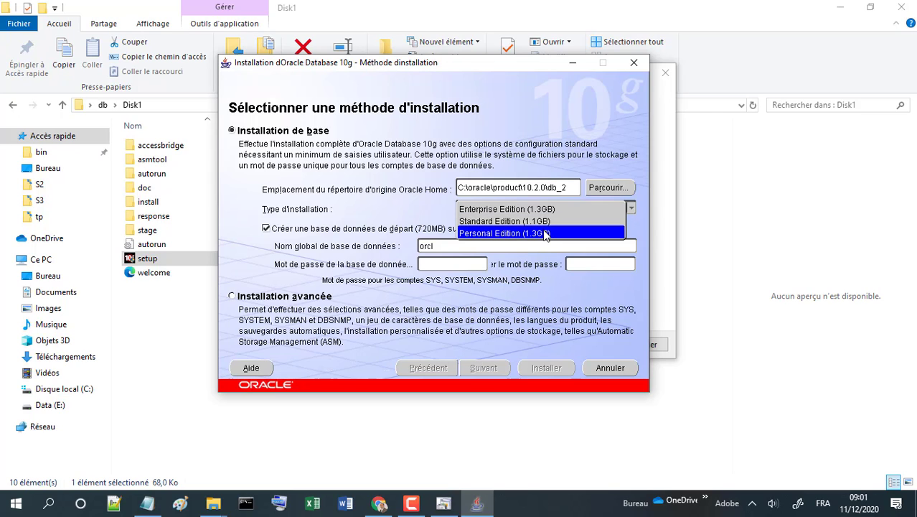
pyautogui.click(546, 234)
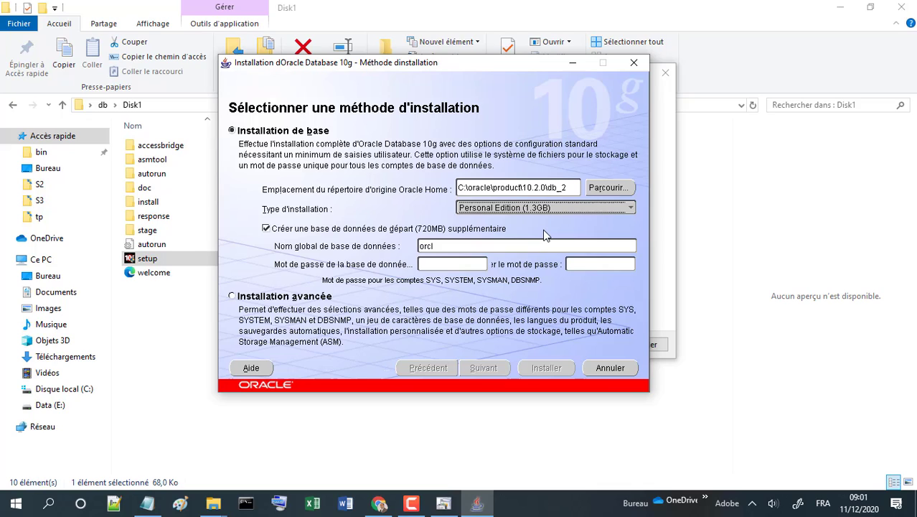
pyautogui.click(267, 229)
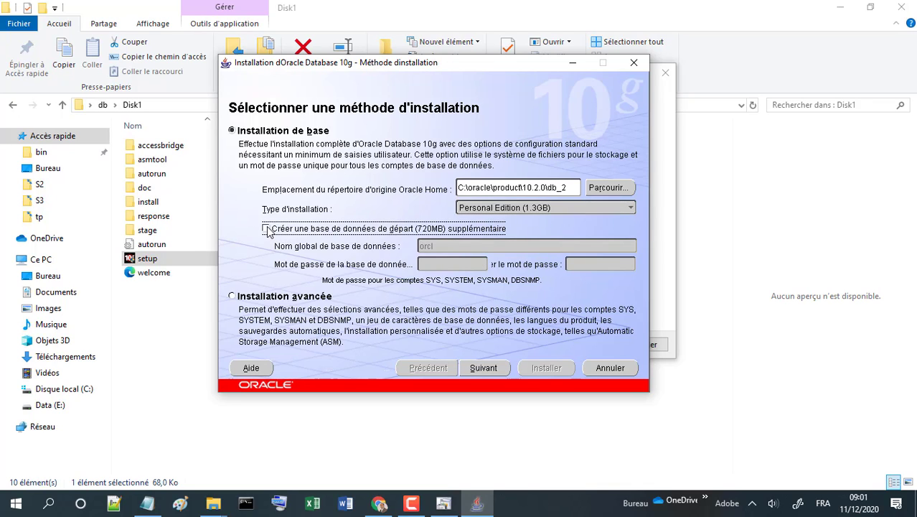
pyautogui.click(483, 370)
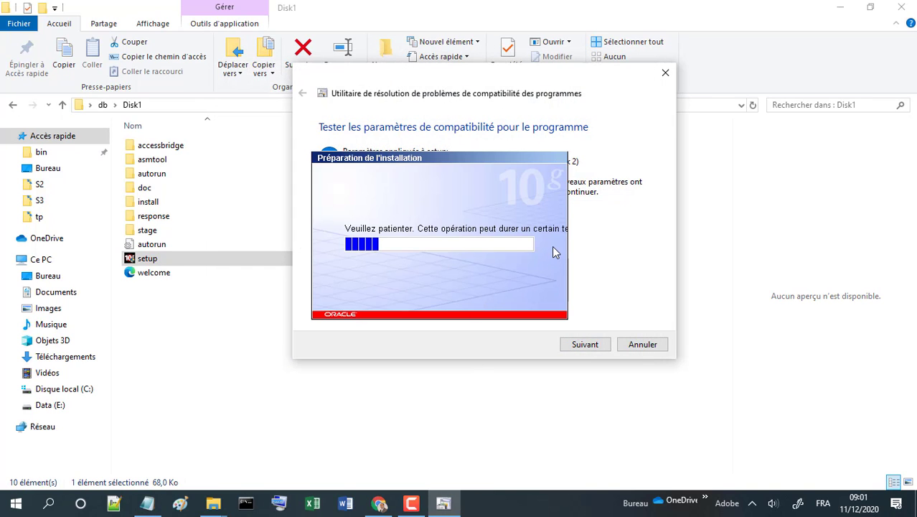
# Step: Cancel the compatibility troubleshooter and close the Disk1 folder window while the installer prepares
pyautogui.click(643, 344)
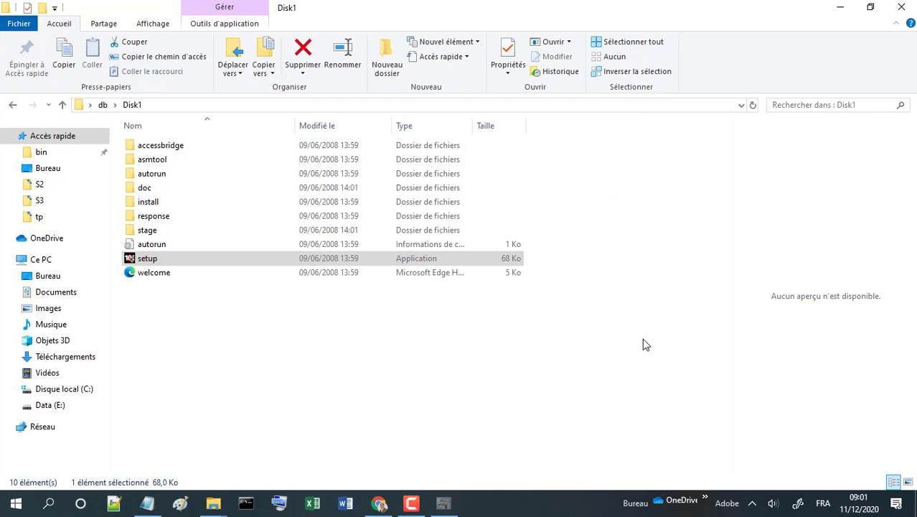
pyautogui.click(901, 8)
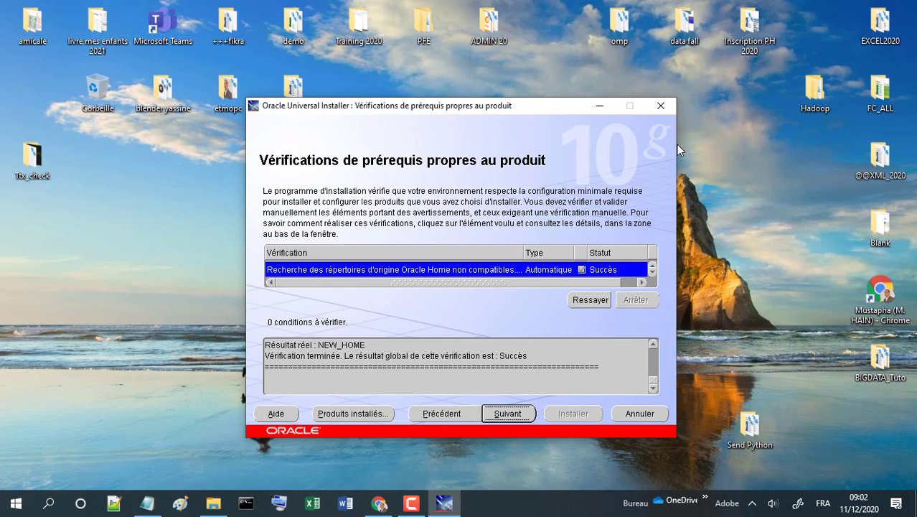
# Step: Review the status of the product-specific prerequisite checks and the overall result, and continue to the installation summary
pyautogui.click(653, 271)
pyautogui.click(653, 271)
pyautogui.click(653, 270)
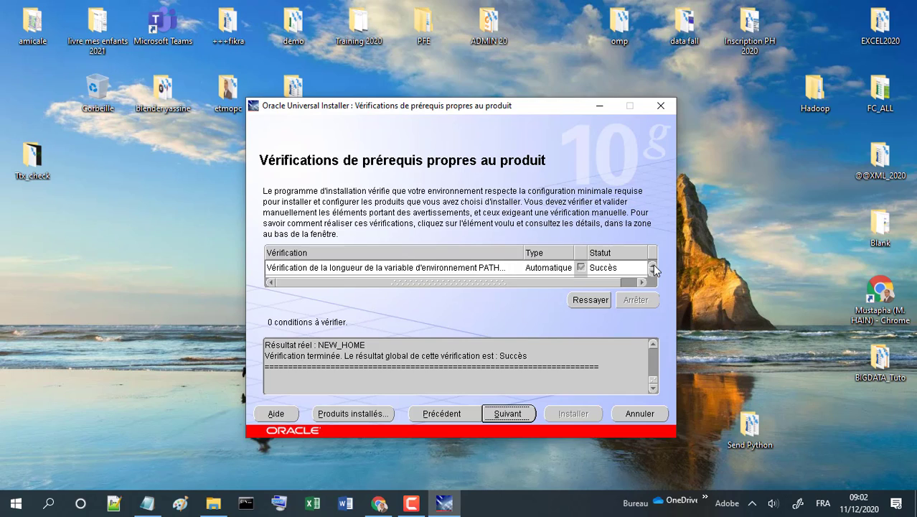
pyautogui.click(653, 270)
pyautogui.click(653, 270)
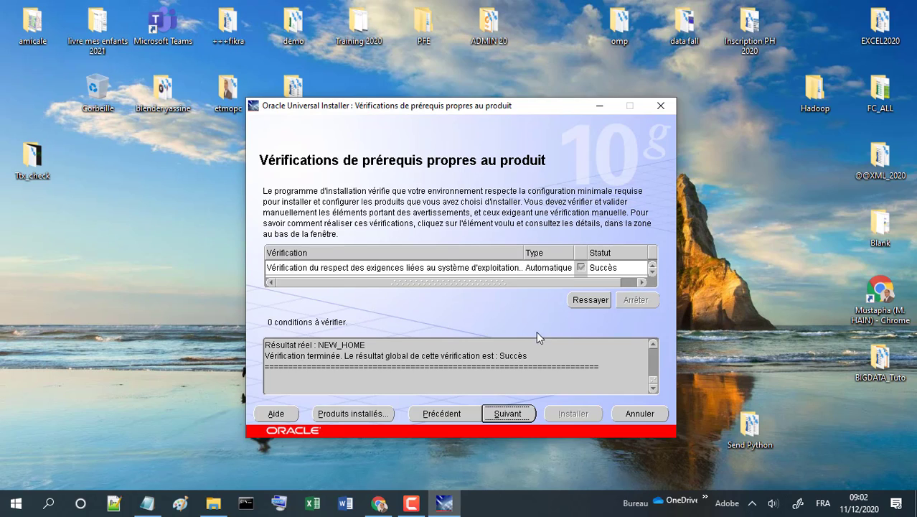
pyautogui.moveTo(494, 355); pyautogui.dragTo(428, 365)
pyautogui.click(492, 382)
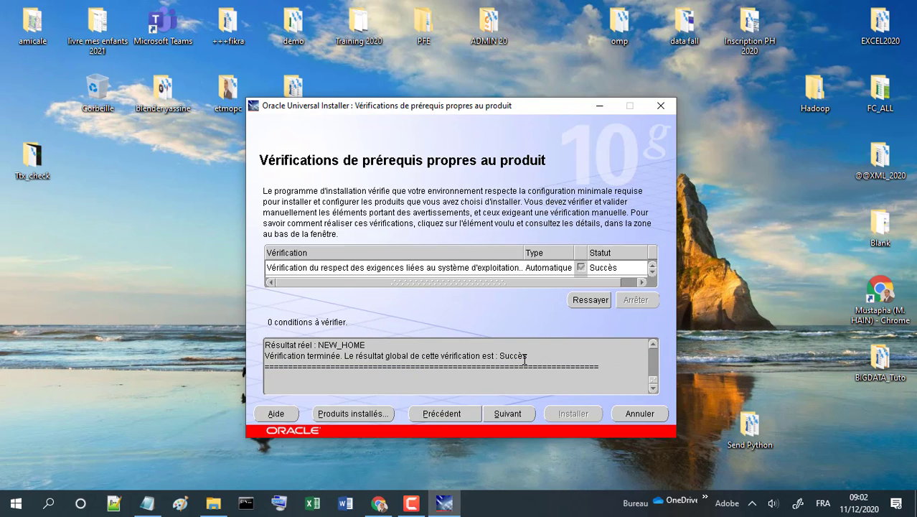
pyautogui.moveTo(531, 356); pyautogui.dragTo(497, 356)
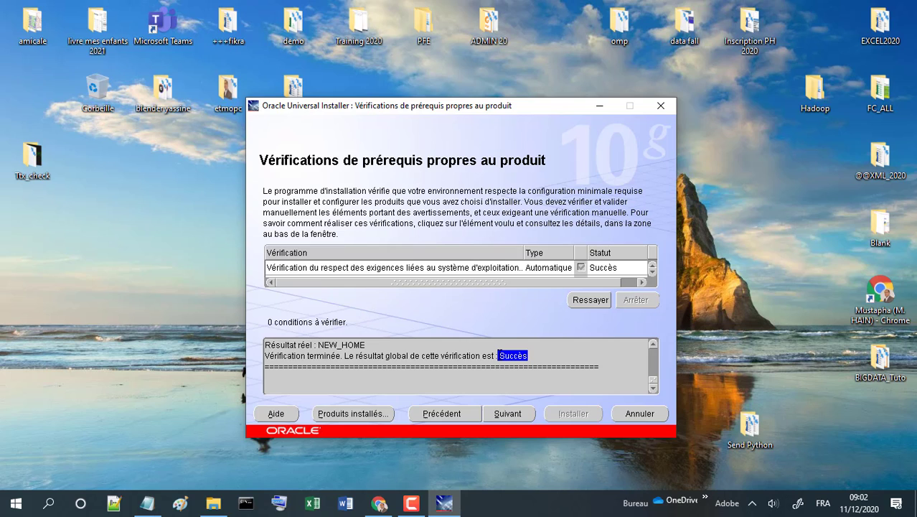
pyautogui.click(502, 415)
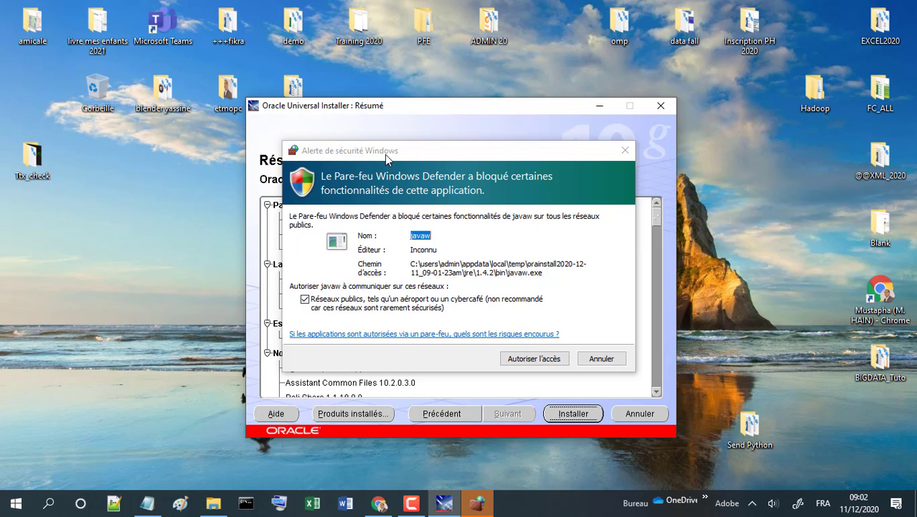
# Step: Allow javaw through the Windows Defender firewall and start the Oracle Database 10g installation from the summary
pyautogui.moveTo(384, 154); pyautogui.dragTo(407, 149)
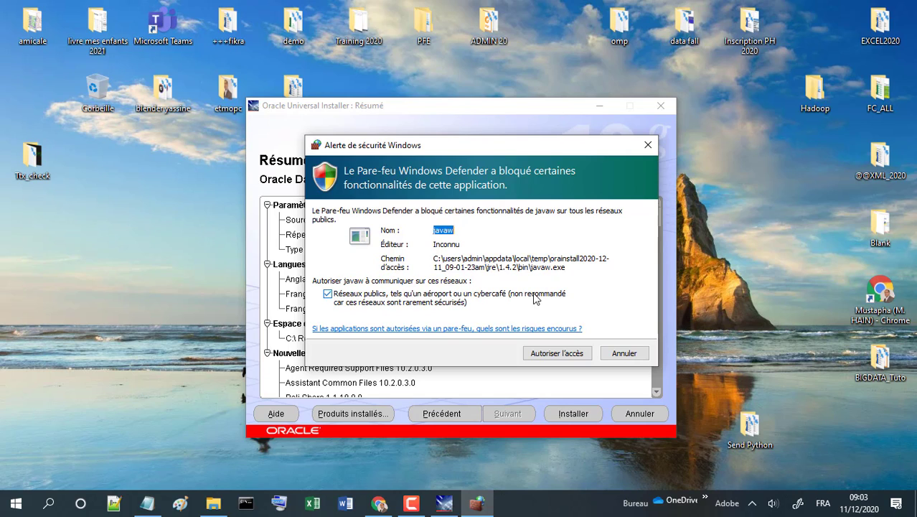
pyautogui.moveTo(565, 267); pyautogui.dragTo(531, 268)
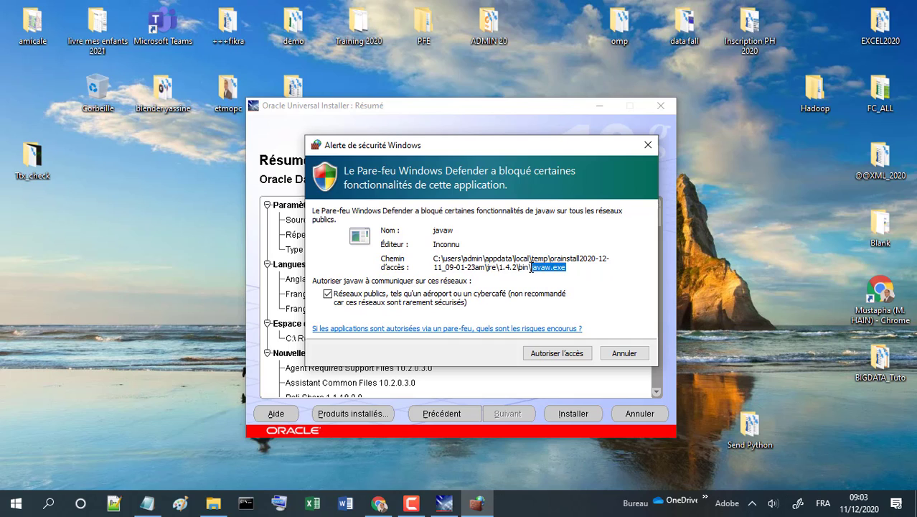
pyautogui.click(576, 353)
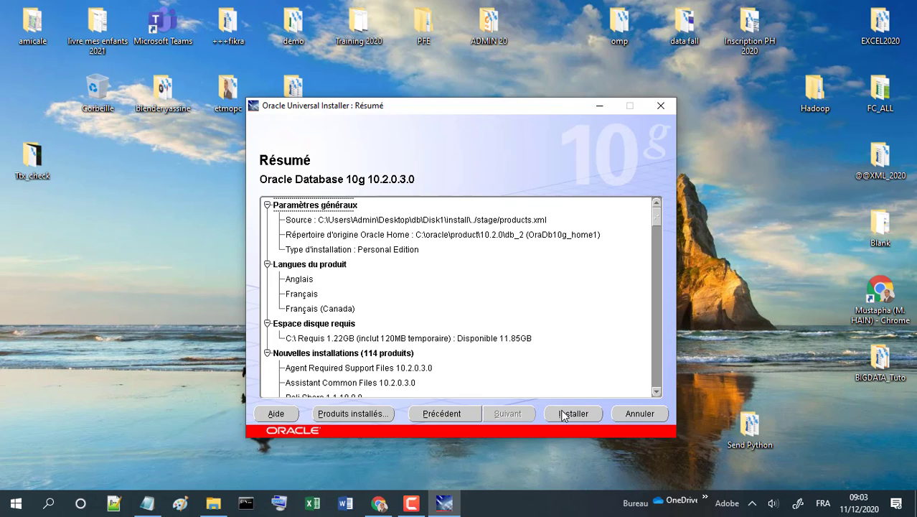
pyautogui.click(564, 414)
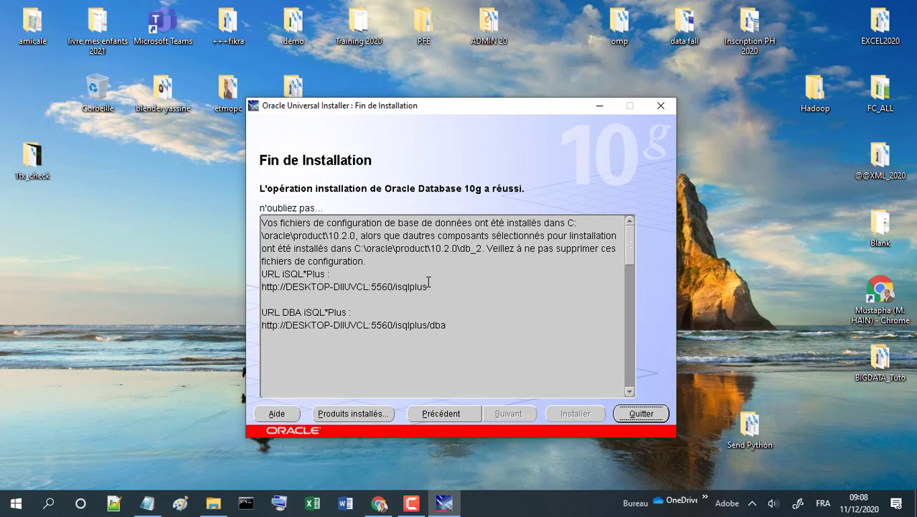
# Step: Review the iSQL*Plus and DBA iSQL*Plus URLs on the end-of-installation page and exit the installer
pyautogui.moveTo(431, 286); pyautogui.dragTo(259, 286)
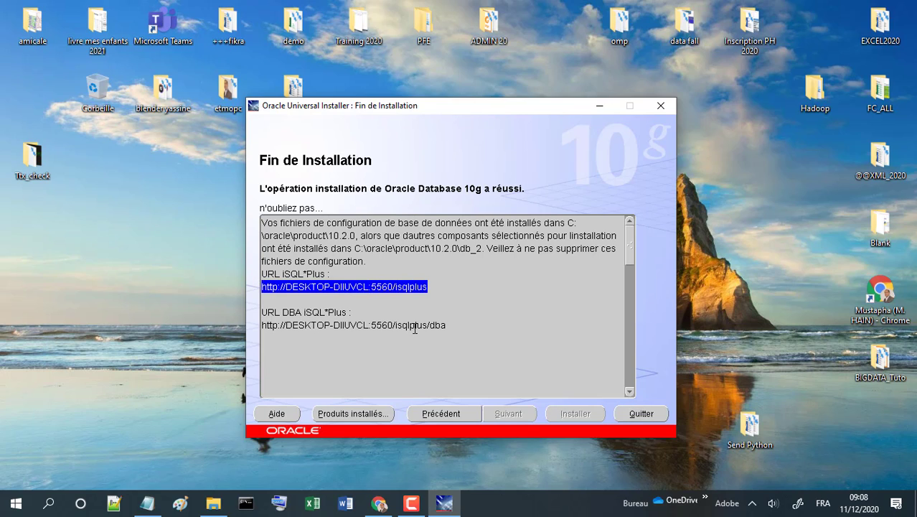
pyautogui.moveTo(447, 327); pyautogui.dragTo(256, 326)
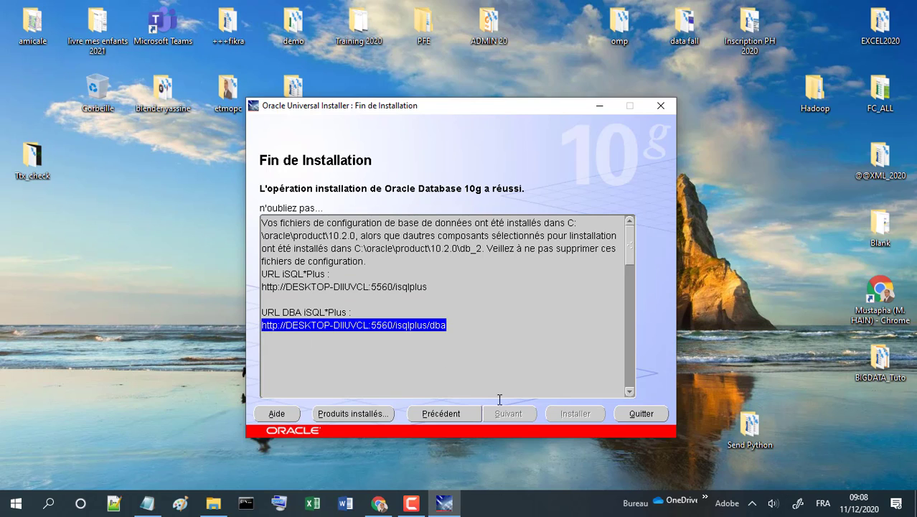
pyautogui.click(637, 415)
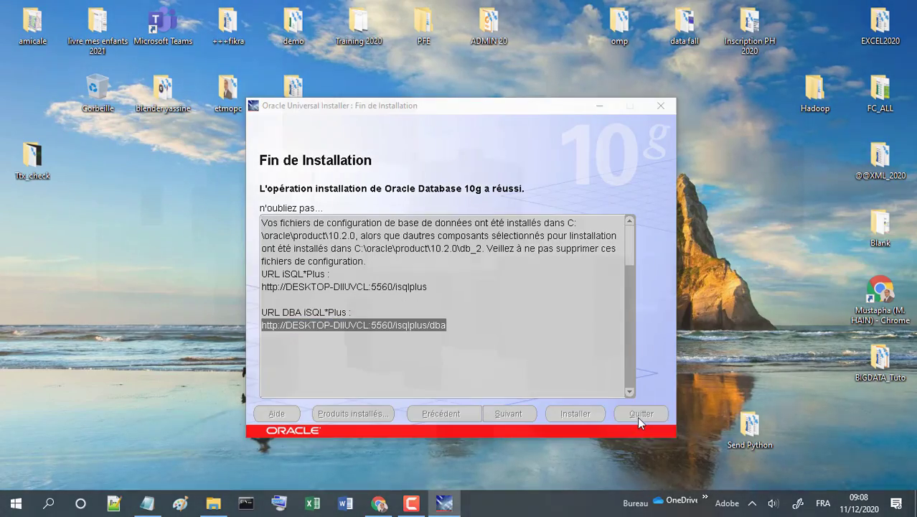
pyautogui.click(492, 269)
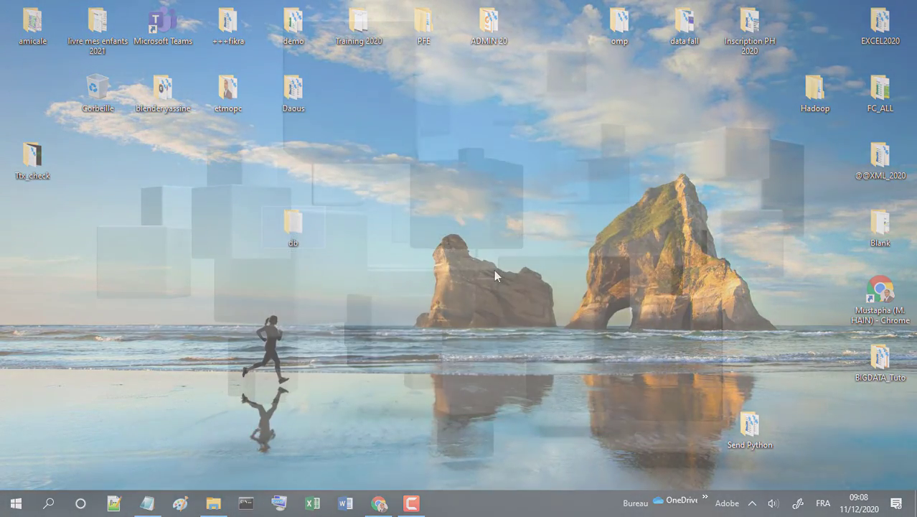
pyautogui.click(16, 503)
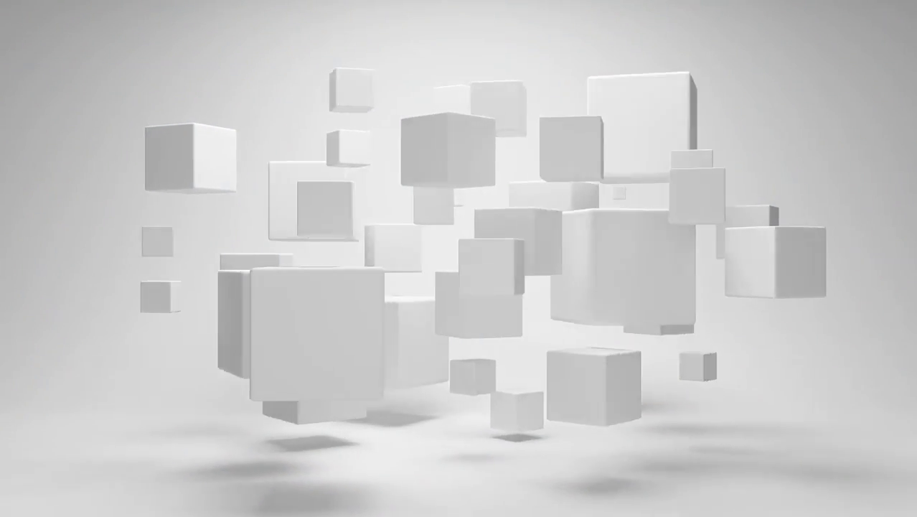